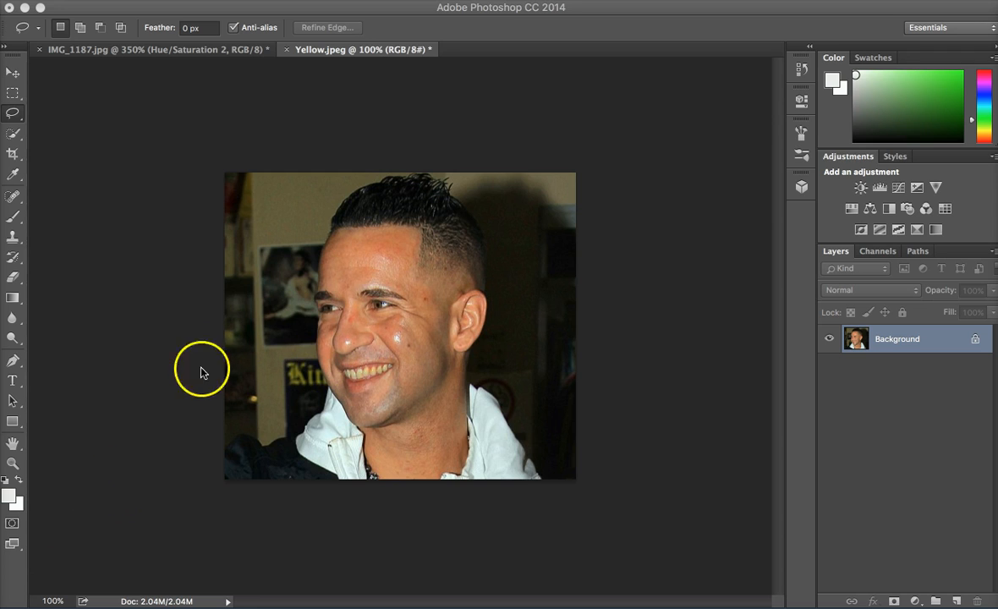
# Outline the man's yellow teeth with a freehand Lasso selection that follows the edges of the gums and lips.
pyautogui.click(51, 602)
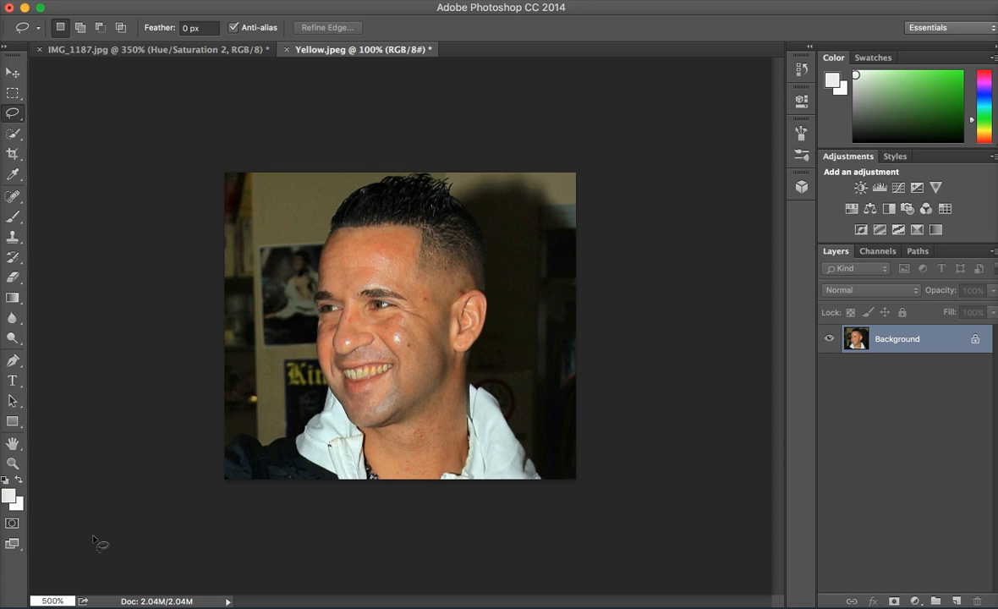
pyautogui.press('Return')
pyautogui.click(198, 403)
pyautogui.scroll(-5, 196, 403)
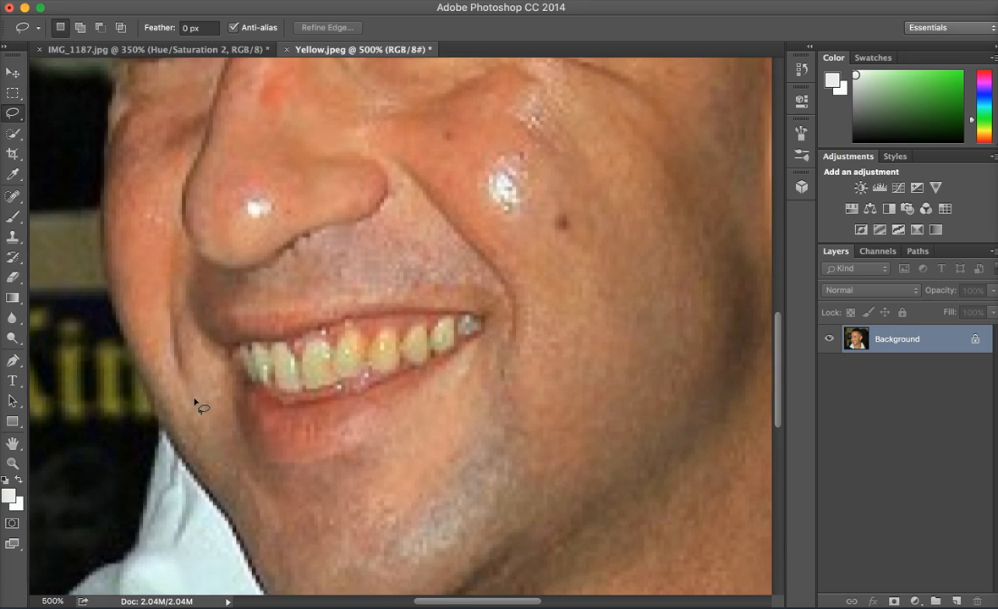
pyautogui.scroll(-3, 195, 403)
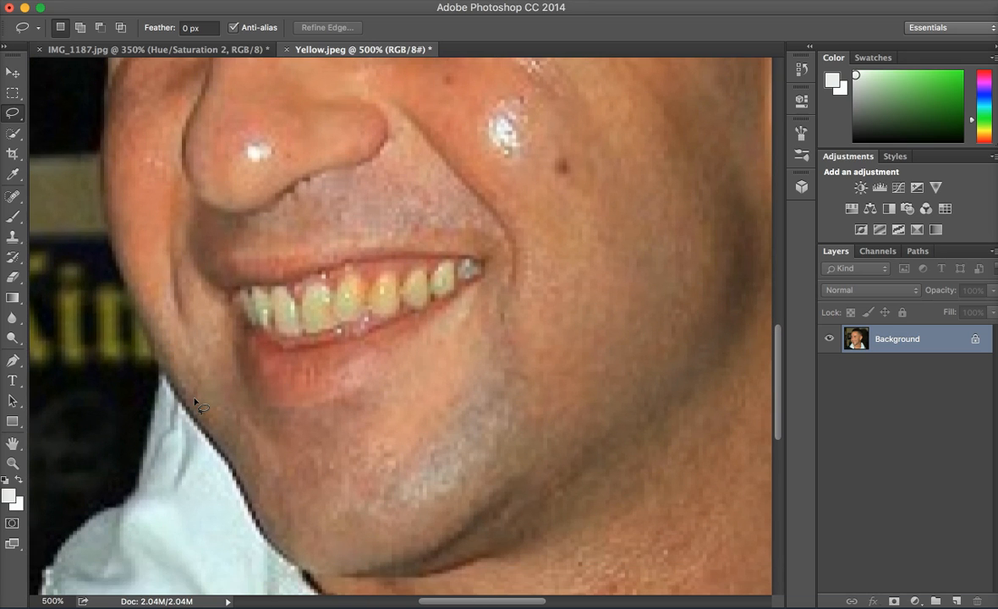
pyautogui.click(208, 391)
pyautogui.click(263, 296)
pyautogui.moveTo(252, 324)
pyautogui.mouseDown()
pyautogui.moveTo(242, 289)
pyautogui.moveTo(250, 298)
pyautogui.moveTo(287, 282)
pyautogui.mouseUp()
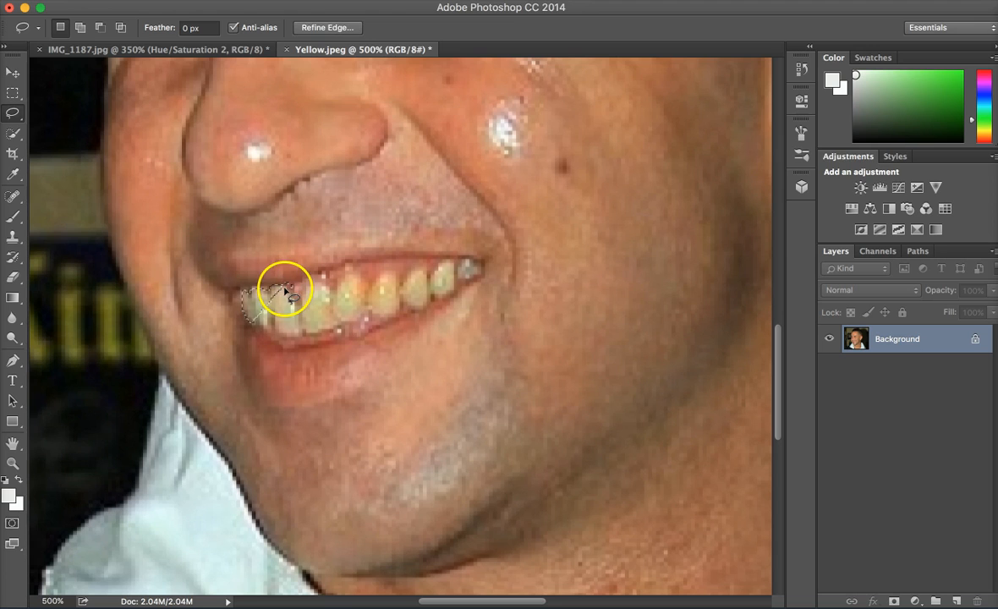
pyautogui.click(284, 286)
pyautogui.moveTo(261, 315)
pyautogui.mouseDown()
pyautogui.moveTo(243, 289)
pyautogui.moveTo(287, 286)
pyautogui.moveTo(296, 299)
pyautogui.moveTo(319, 280)
pyautogui.moveTo(328, 292)
pyautogui.moveTo(346, 271)
pyautogui.moveTo(369, 281)
pyautogui.moveTo(395, 272)
pyautogui.moveTo(401, 282)
pyautogui.moveTo(414, 267)
pyautogui.moveTo(427, 273)
pyautogui.moveTo(448, 261)
pyautogui.moveTo(455, 270)
pyautogui.moveTo(458, 287)
pyautogui.moveTo(444, 296)
pyautogui.moveTo(454, 270)
pyautogui.moveTo(443, 296)
pyautogui.moveTo(307, 337)
pyautogui.moveTo(249, 330)
pyautogui.moveTo(240, 290)
pyautogui.mouseUp()
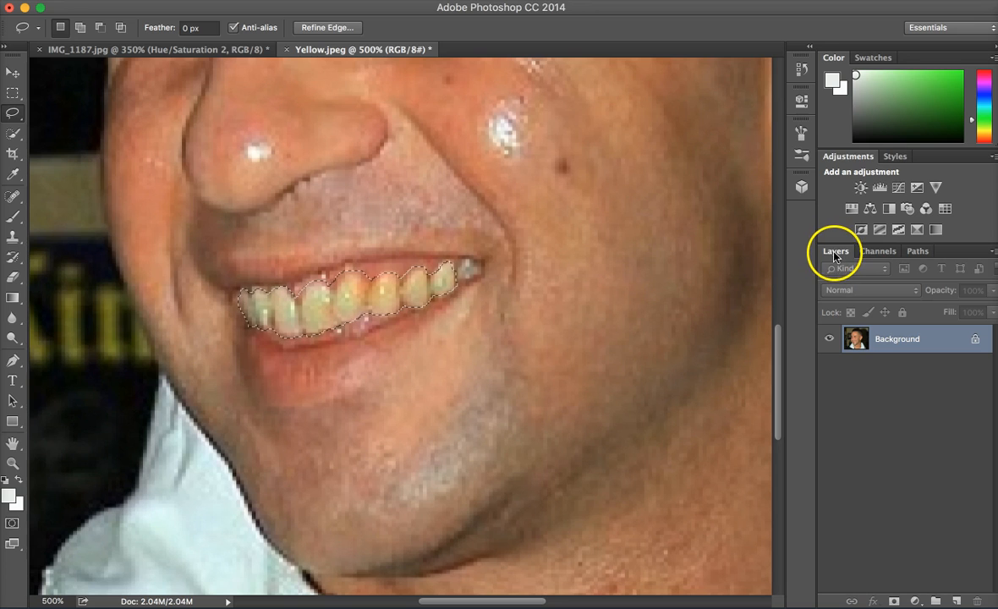
# Create a new blank layer above the Background with Normal mode and 100% opacity.
pyautogui.click(993, 253)
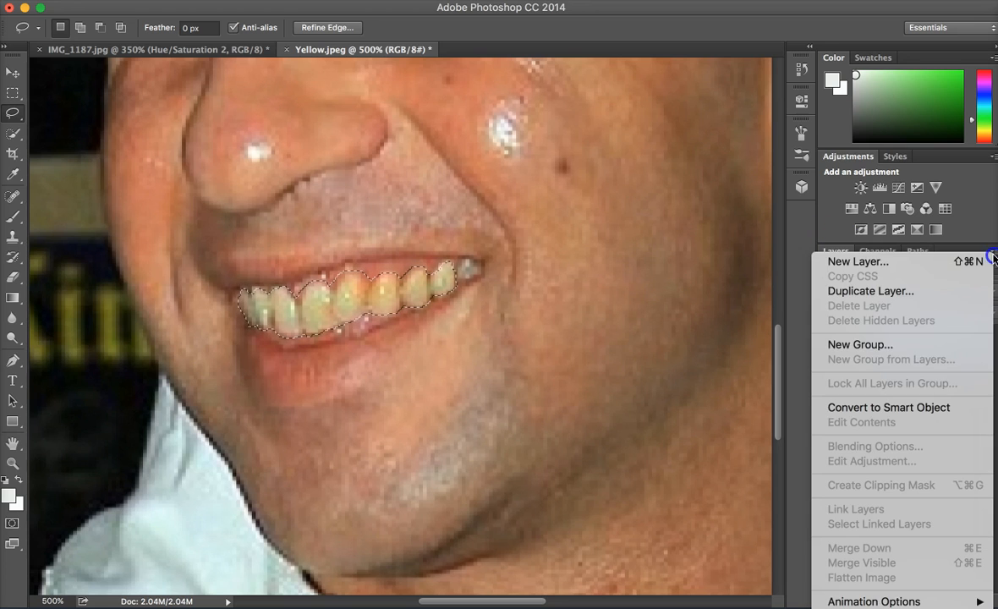
pyautogui.click(885, 262)
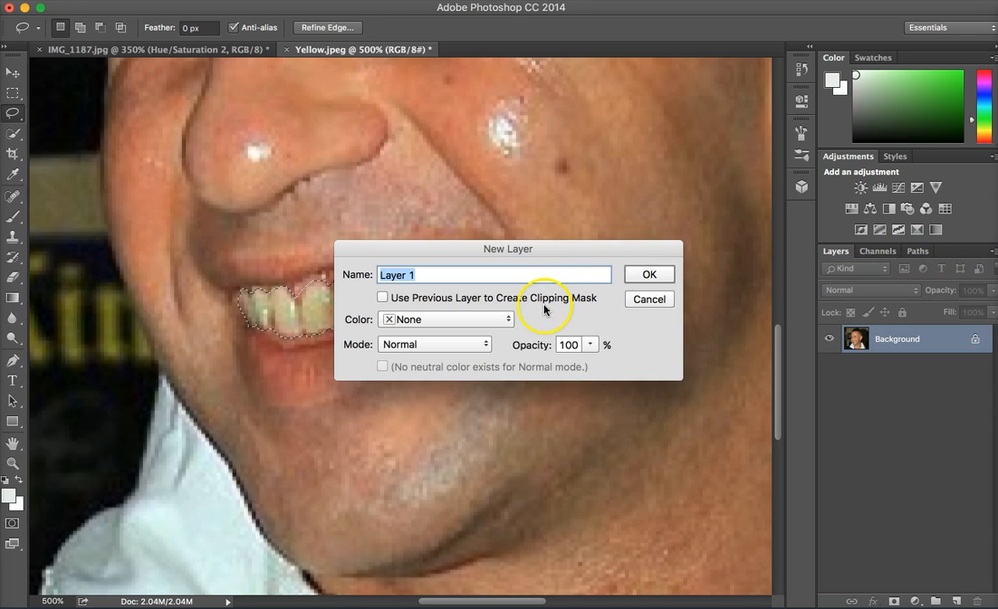
pyautogui.click(640, 276)
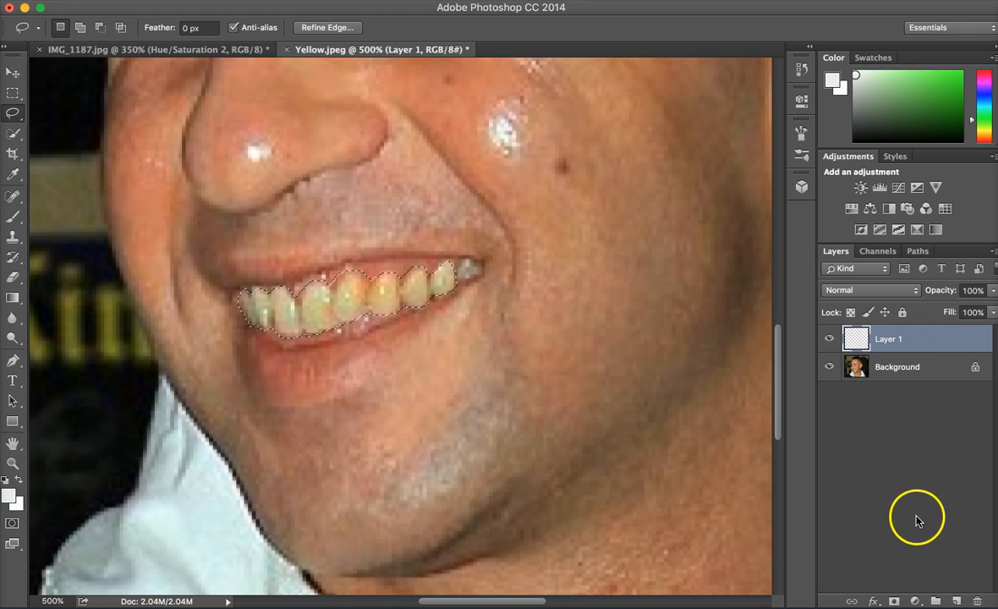
# Add a Hue/Saturation adjustment layer limited to the selected teeth and turn on Colorize.
pyautogui.click(915, 600)
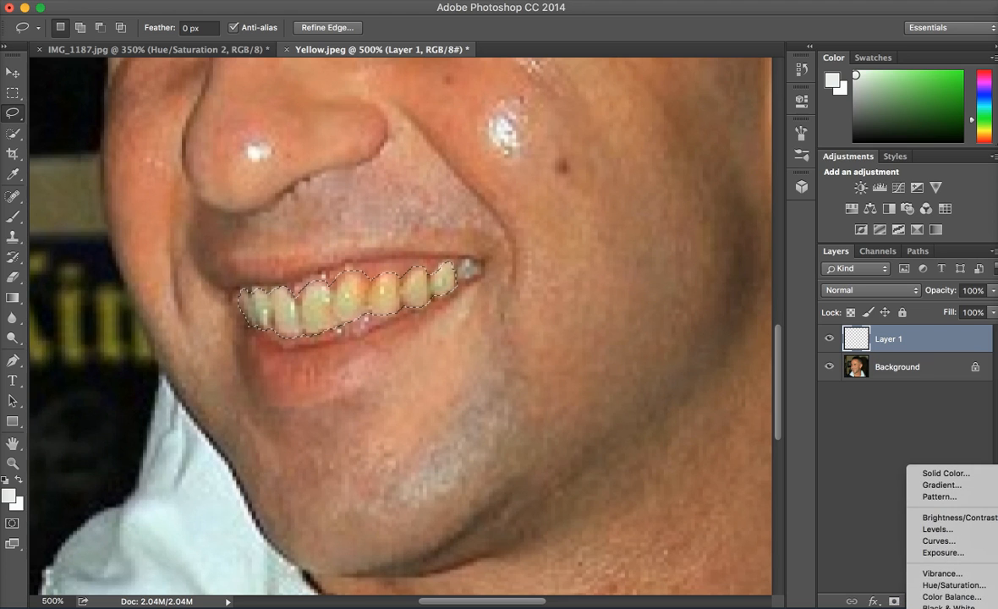
pyautogui.click(942, 586)
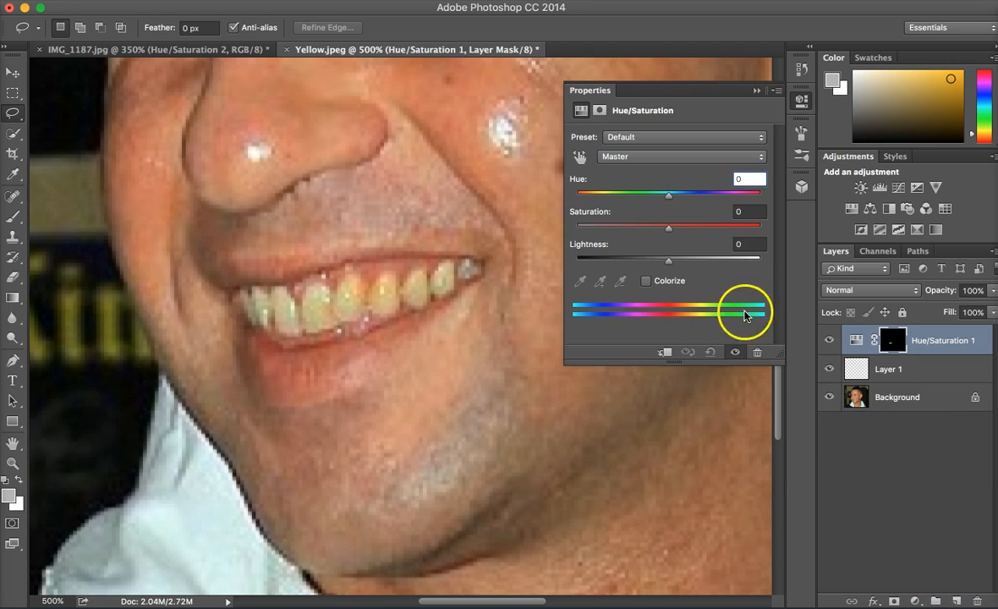
pyautogui.click(646, 283)
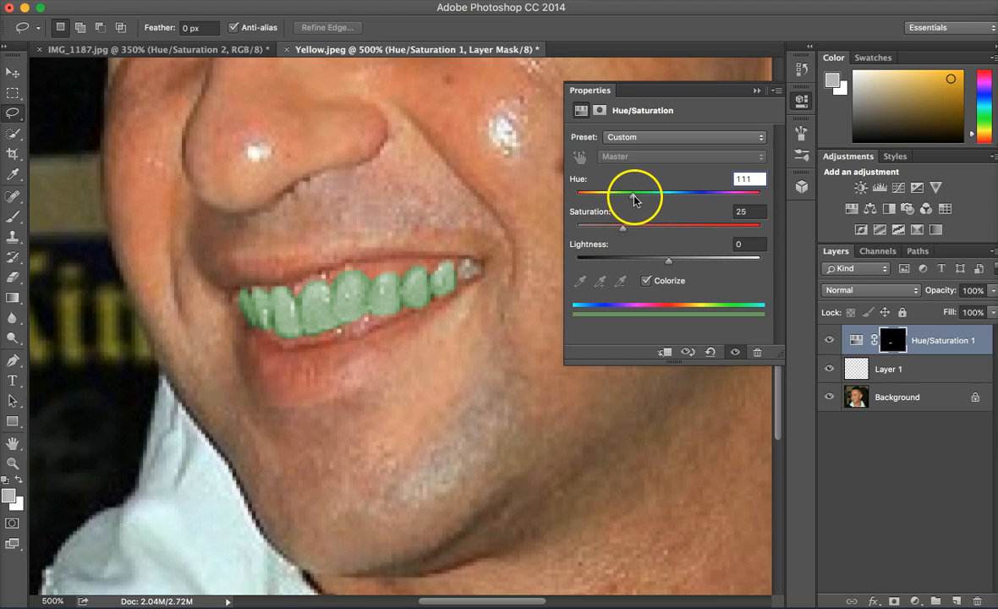
# Set the teeth adjustment's hue to 20 and saturation to 18 to neutralize the yellow, and collapse its properties.
pyautogui.moveTo(634, 197); pyautogui.dragTo(572, 197)
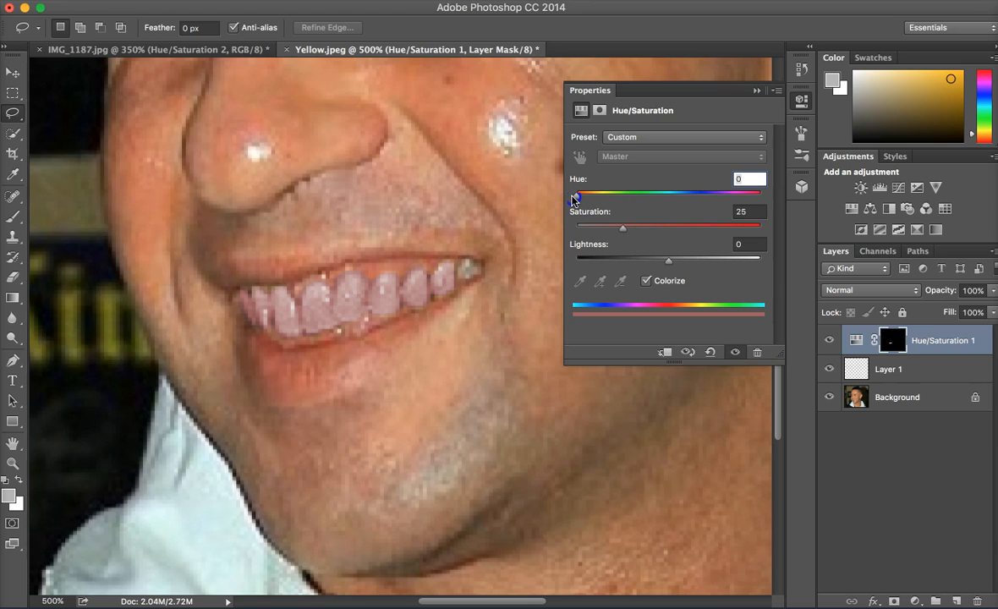
pyautogui.moveTo(623, 226); pyautogui.dragTo(577, 230)
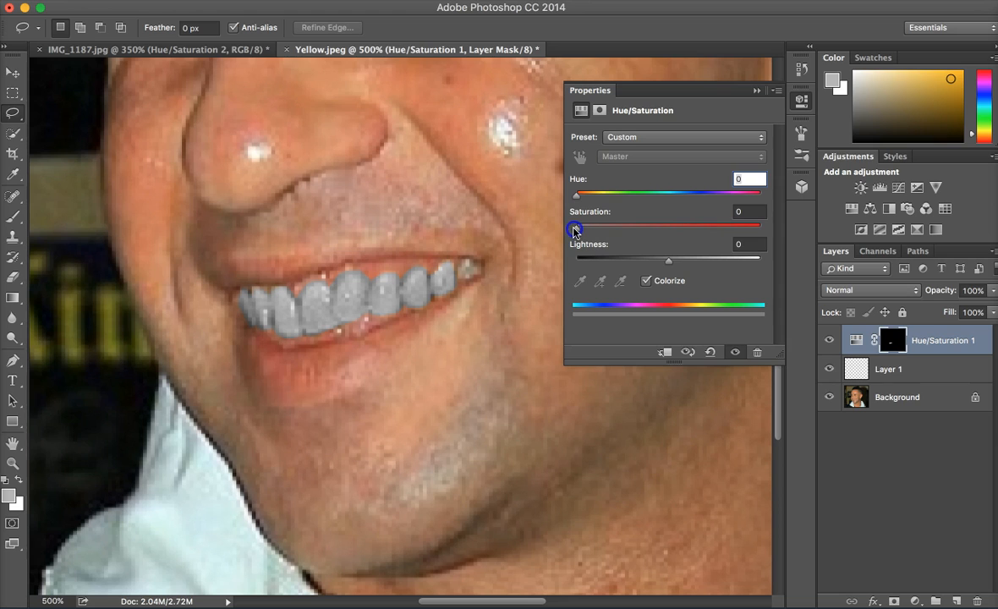
pyautogui.moveTo(573, 227); pyautogui.dragTo(588, 197)
pyautogui.moveTo(578, 230); pyautogui.dragTo(612, 230)
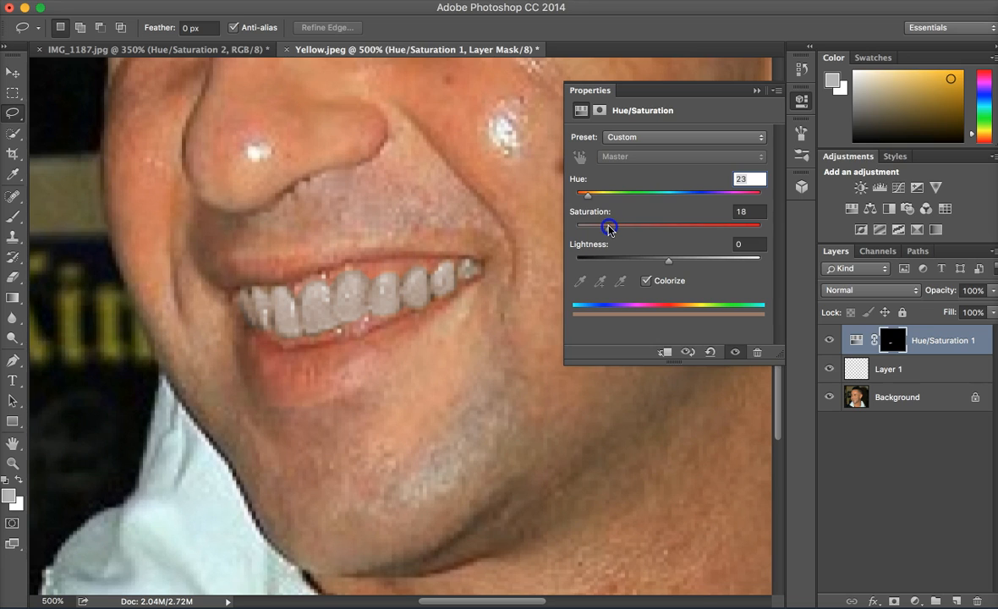
pyautogui.moveTo(589, 200)
pyautogui.mouseDown()
pyautogui.moveTo(608, 200)
pyautogui.moveTo(578, 201)
pyautogui.moveTo(591, 200)
pyautogui.mouseUp()
pyautogui.moveTo(593, 199); pyautogui.dragTo(603, 198)
pyautogui.moveTo(644, 201); pyautogui.dragTo(584, 206)
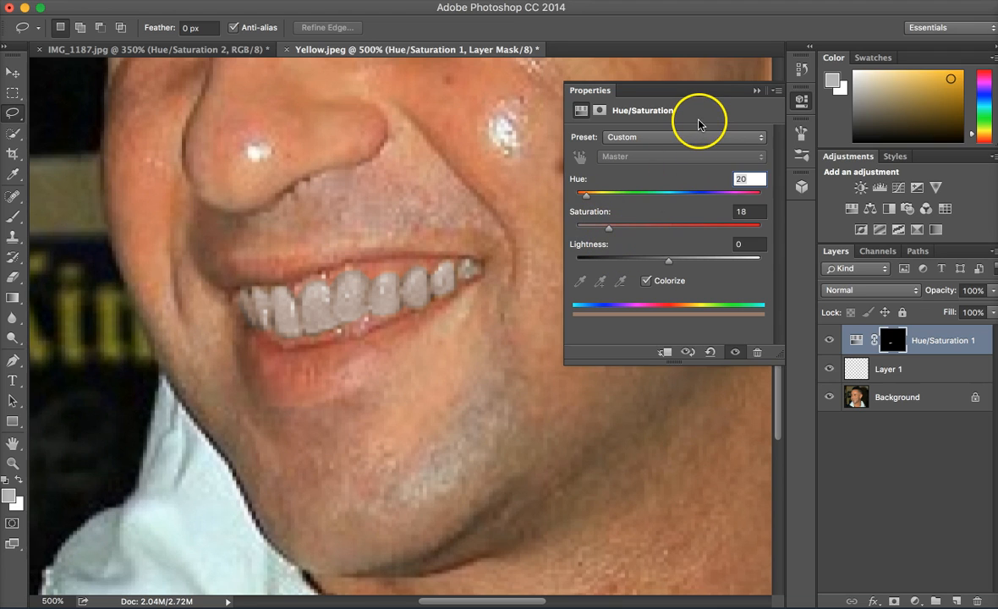
pyautogui.click(756, 91)
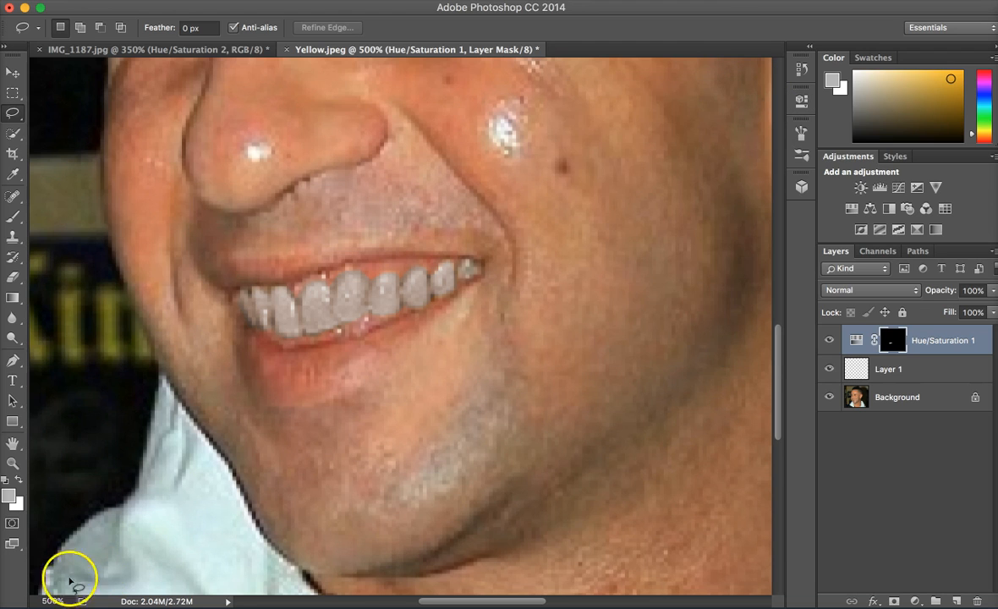
# Compare the whole photo at 100% with and without the Hue/Saturation adjustment, leaving the adjustment layer visible.
pyautogui.click(44, 593)
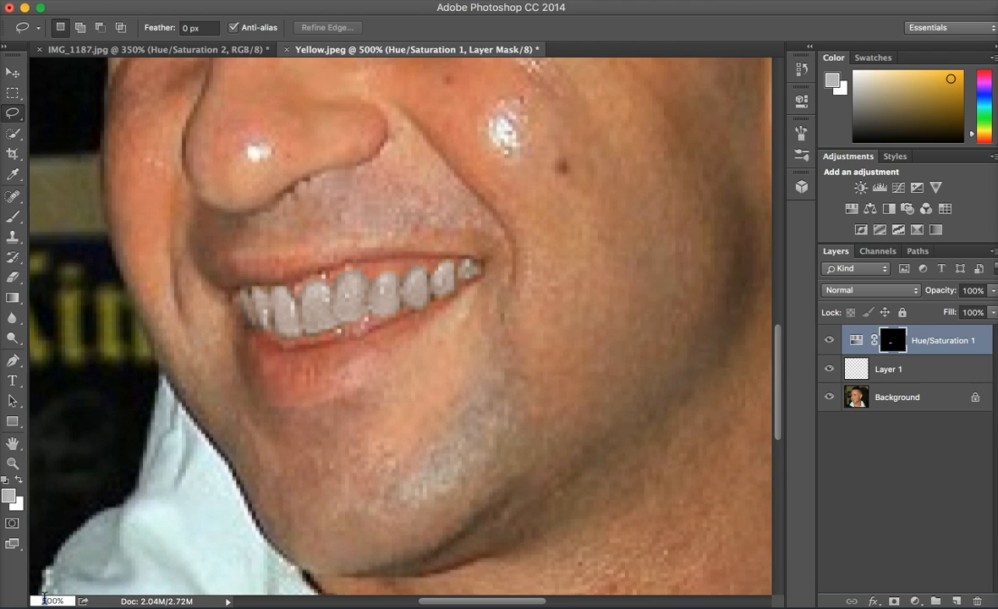
pyautogui.press('Return')
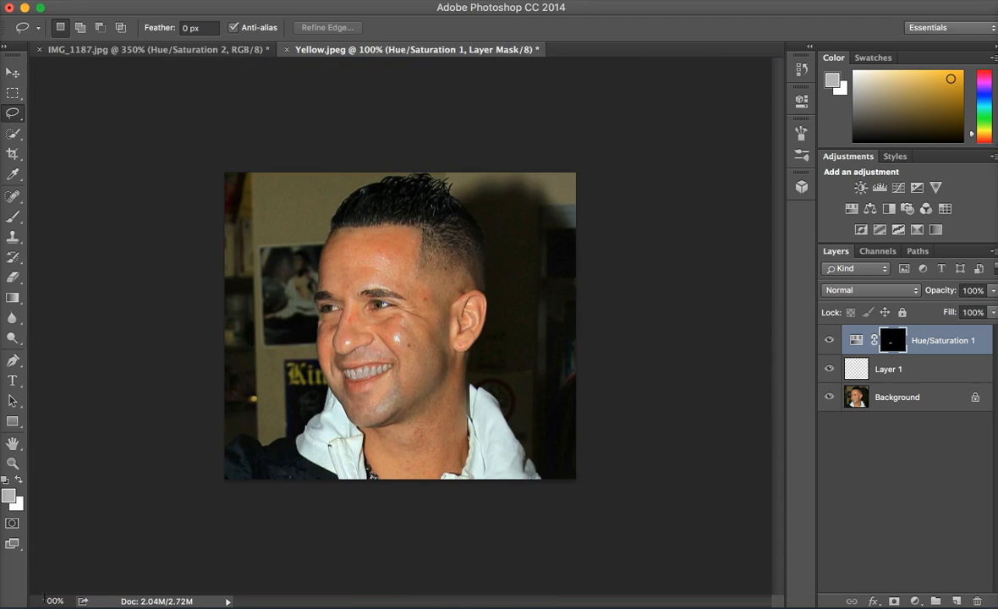
pyautogui.click(831, 340)
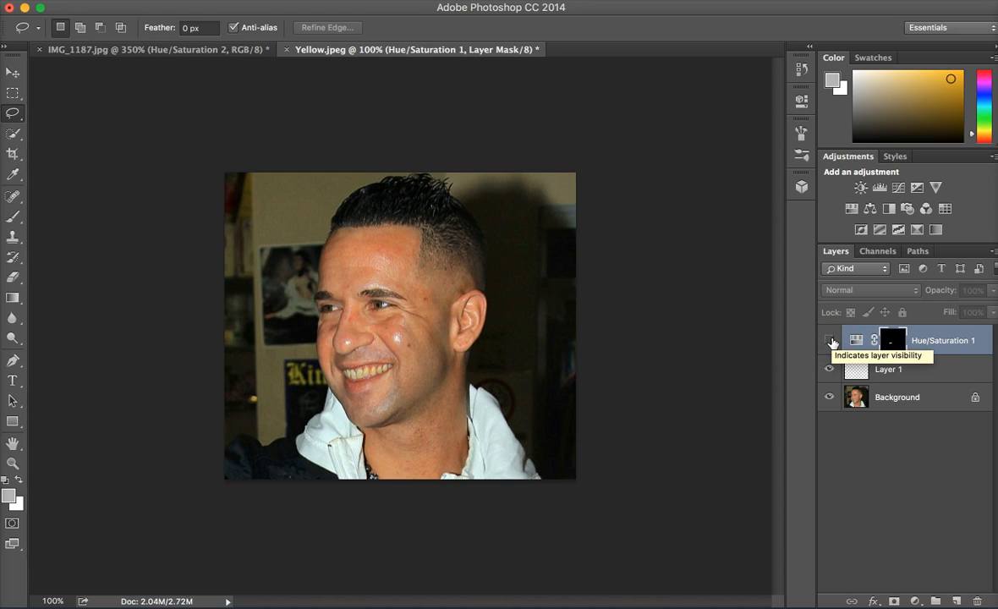
pyautogui.click(830, 340)
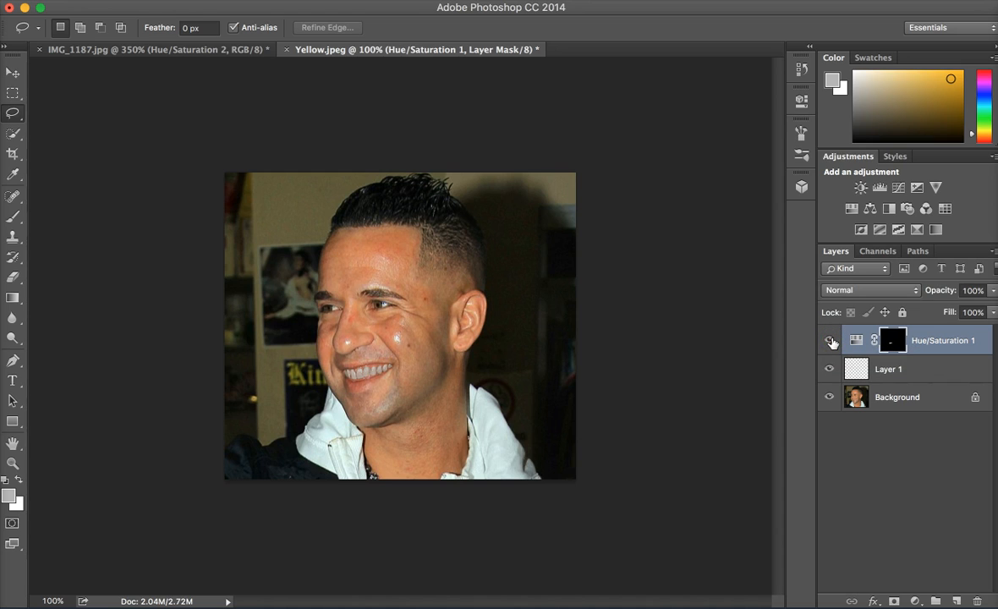
pyautogui.click(831, 341)
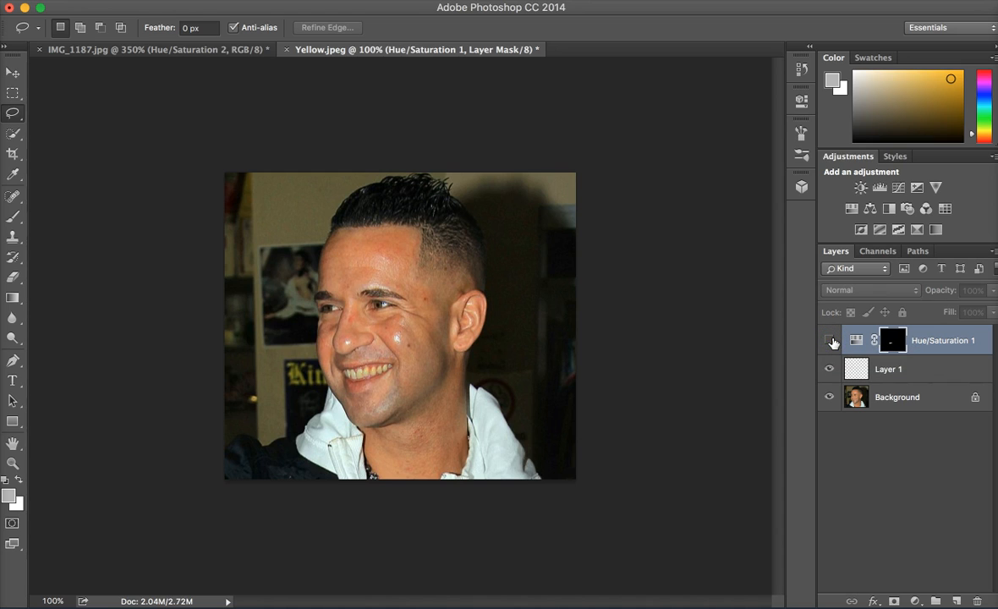
pyautogui.click(831, 340)
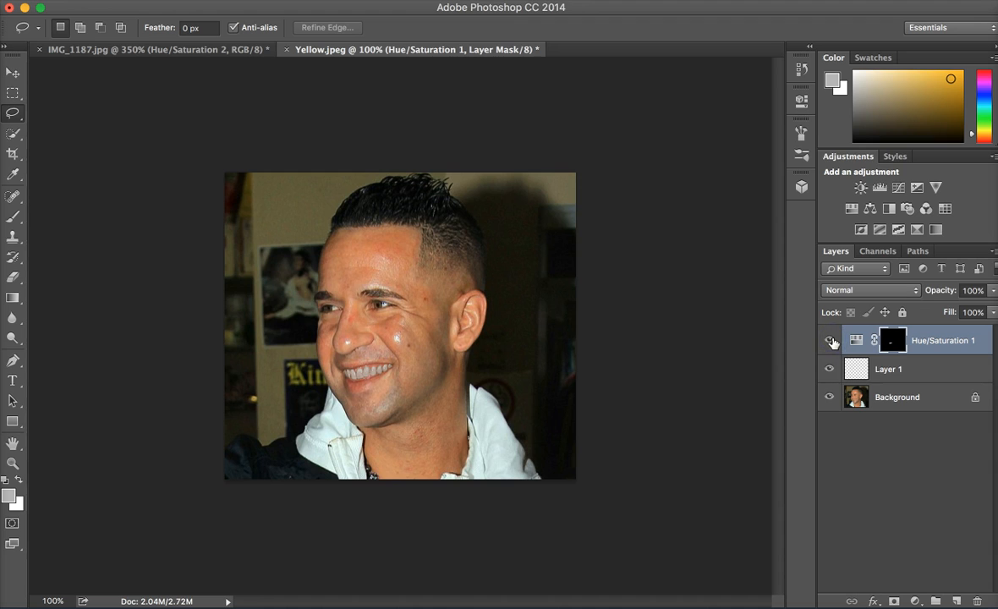